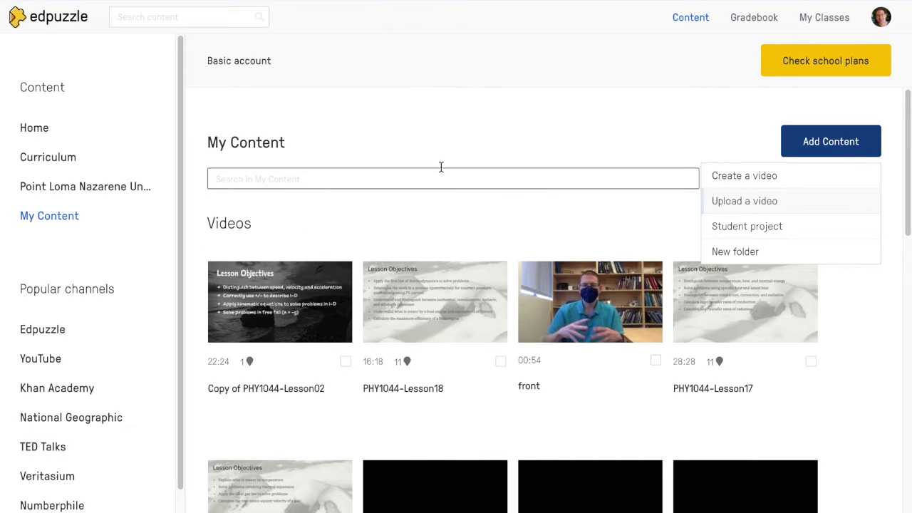
# Open the video "front" from My Content in the editor and show its question options.
pyautogui.moveTo(594, 284)
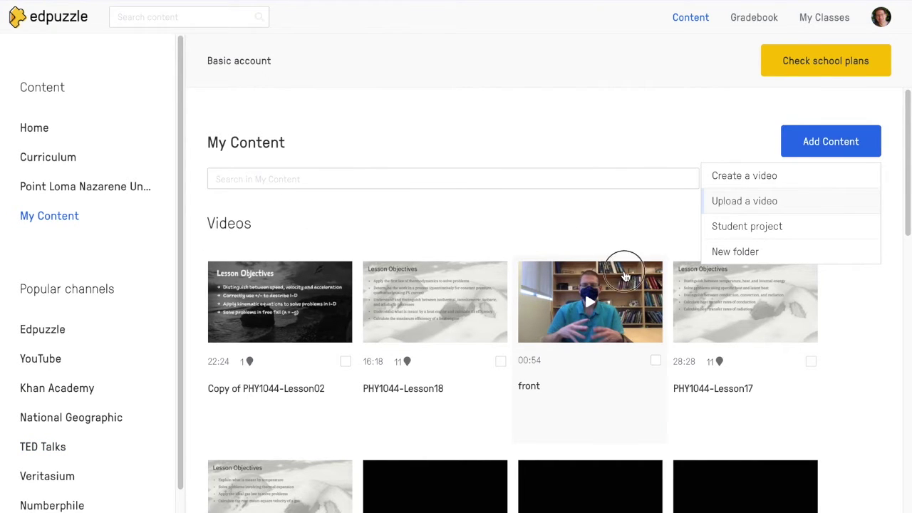
pyautogui.click(620, 275)
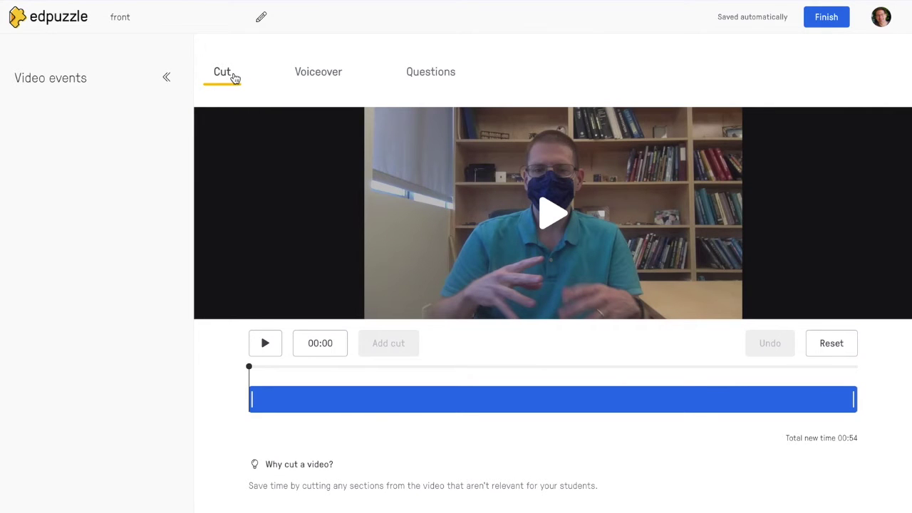
pyautogui.click(448, 79)
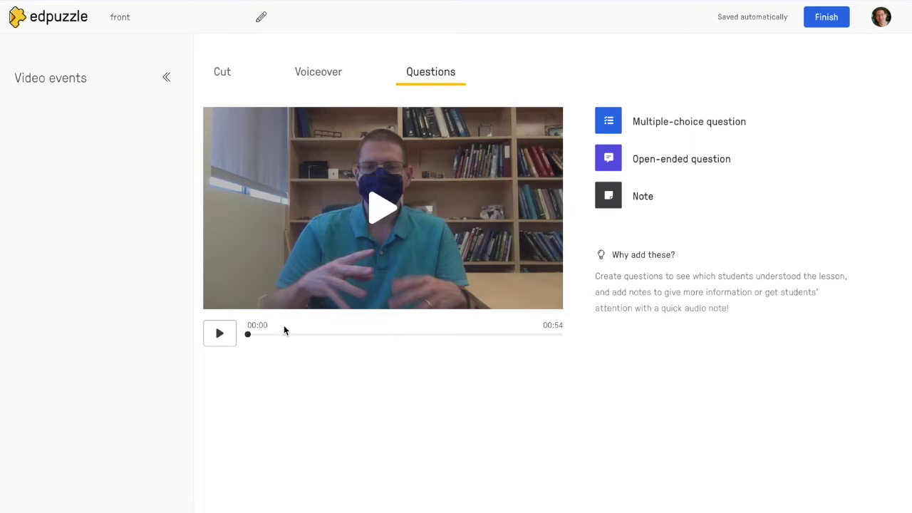
# Pause the video at 00:21 and add a multiple-choice question reading "SHould I make a joke like this?".
pyautogui.moveTo(249, 334); pyautogui.dragTo(362, 337)
pyautogui.click(362, 337)
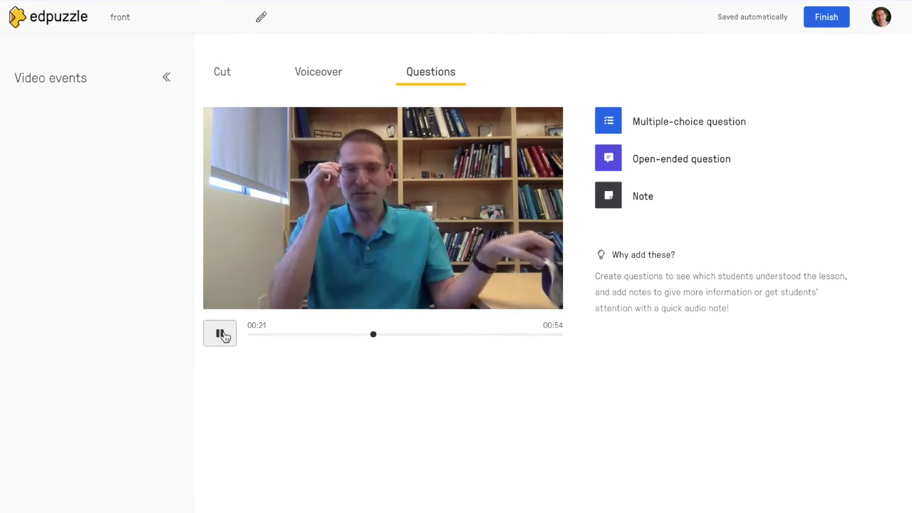
pyautogui.click(221, 334)
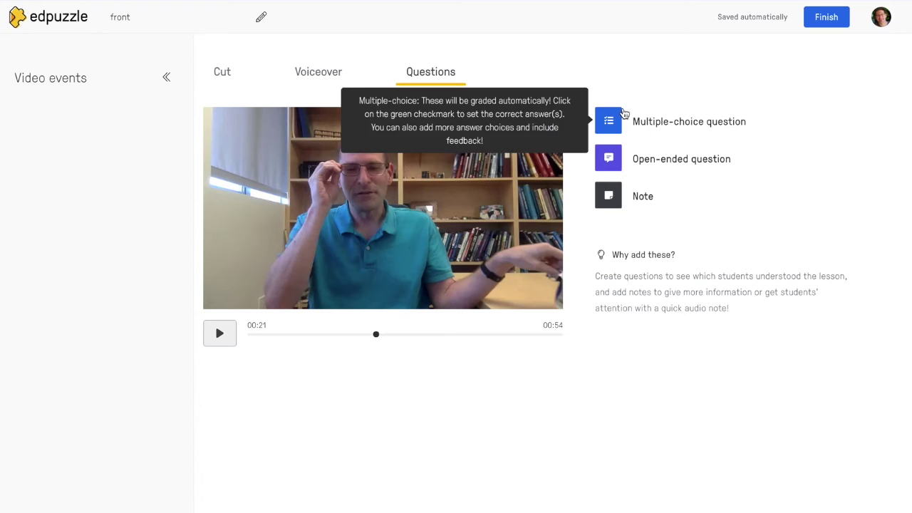
pyautogui.click(625, 126)
pyautogui.click(704, 200)
pyautogui.write('SH')
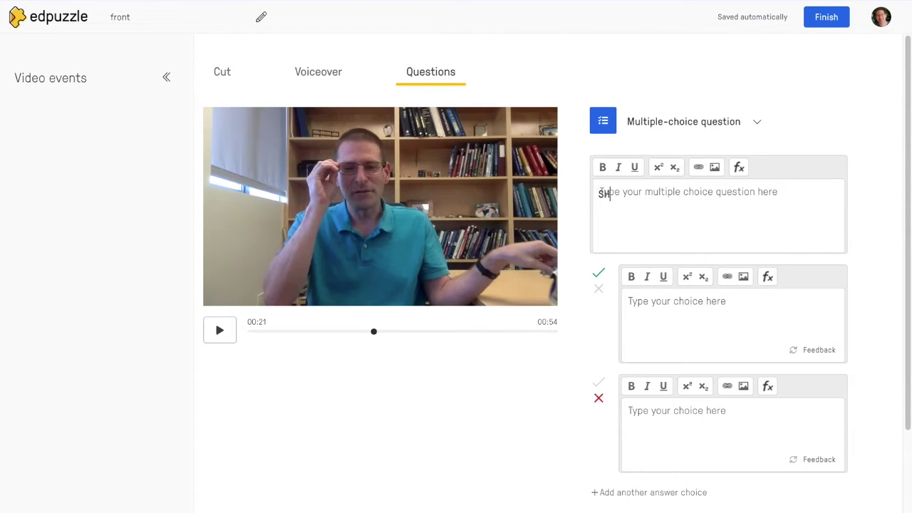
pyautogui.write('ould I mak')
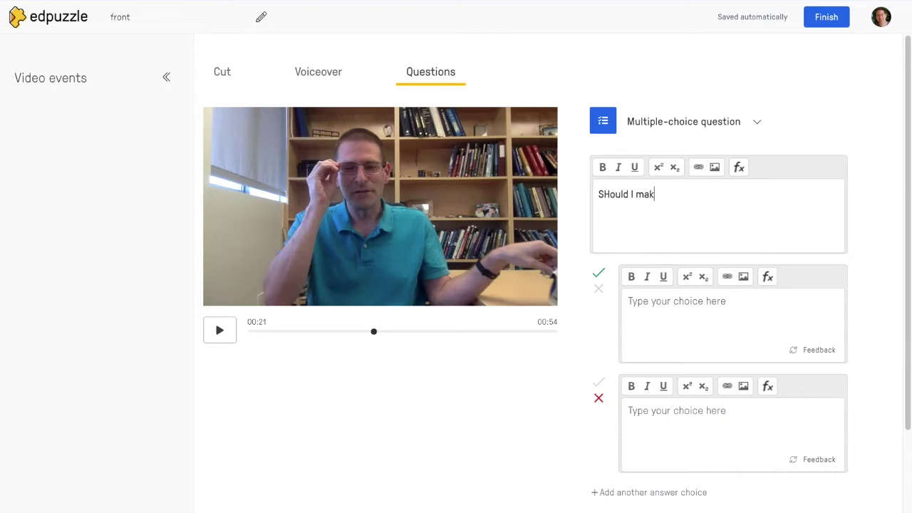
pyautogui.write('e a joke like this?')
# Enter the answer choices "No" and "Yes", marking "Yes" as correct and "No" as incorrect.
pyautogui.click(673, 309)
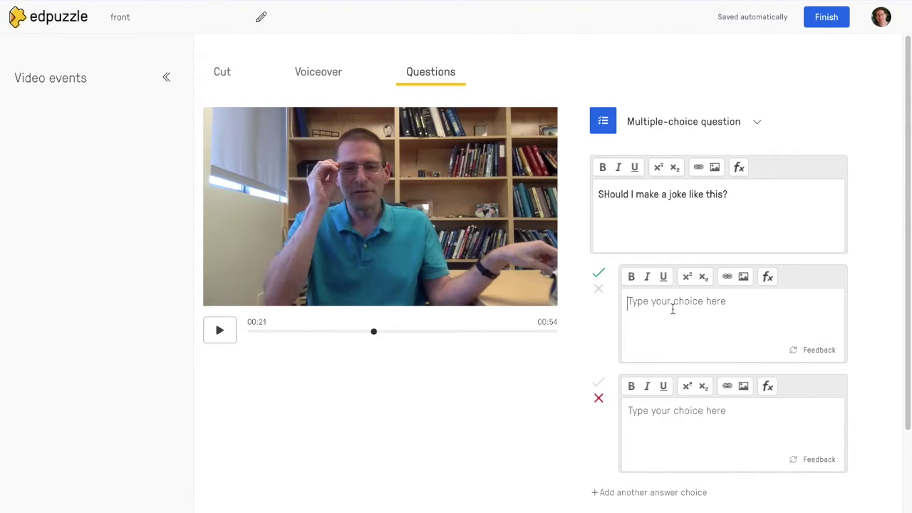
pyautogui.write('No ')
pyautogui.write('Yes')
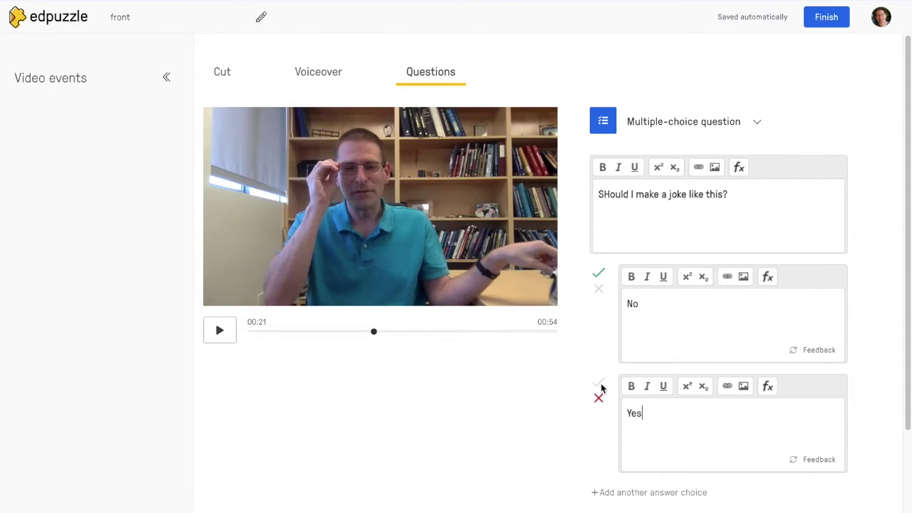
pyautogui.click(599, 384)
pyautogui.click(599, 288)
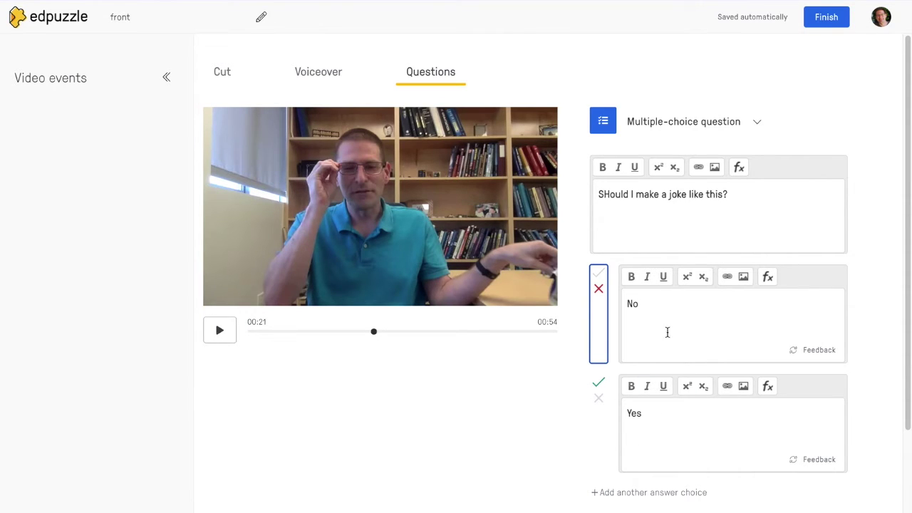
# Correct the capitalization of the question's first word to "Should".
pyautogui.click(610, 193)
pyautogui.press('BackSpace')
pyautogui.write('h')
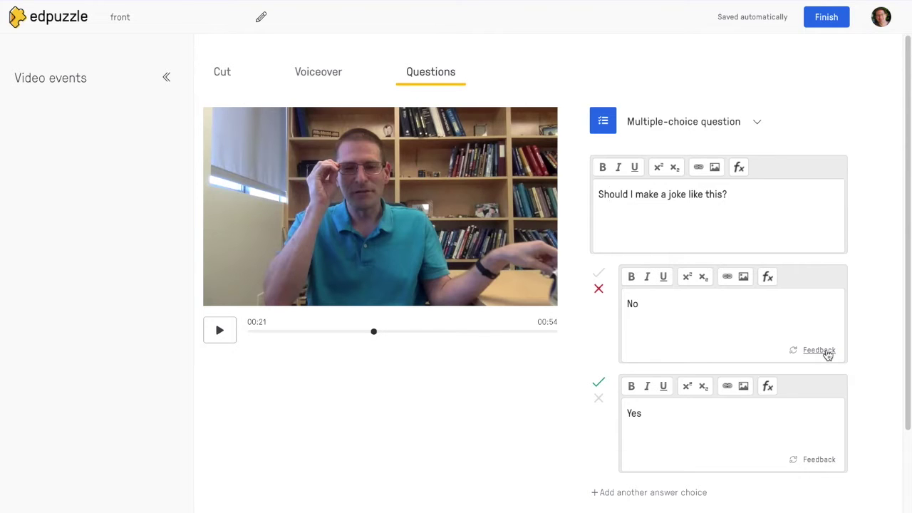
# Add the feedback "Humor helps us in tough situations." to the "No" answer choice.
pyautogui.click(819, 351)
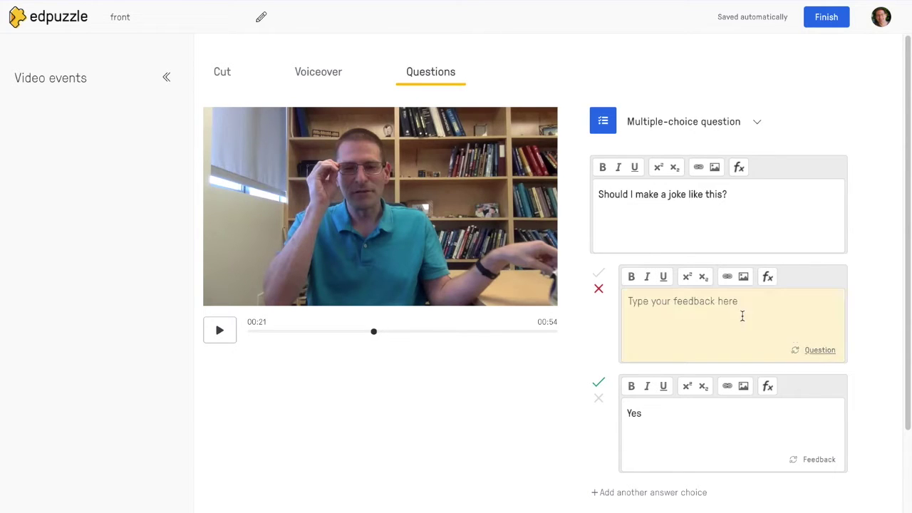
pyautogui.write('Humor helps us in')
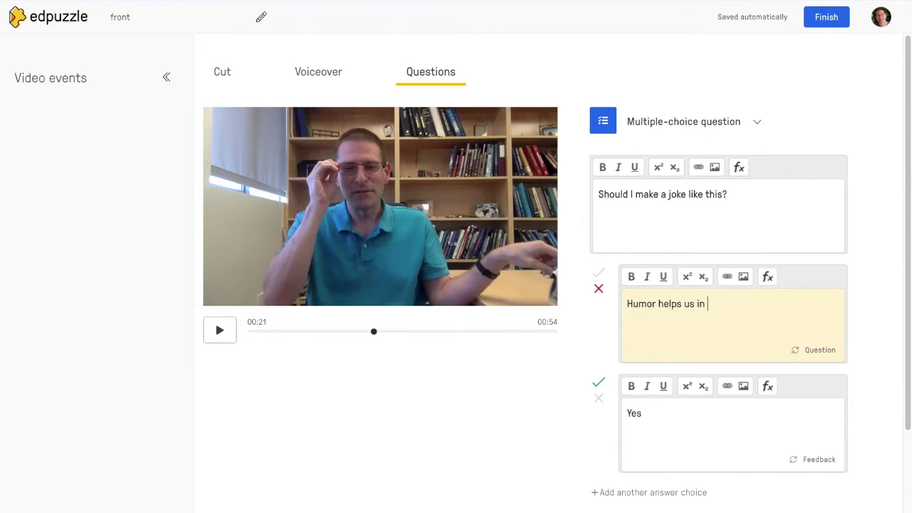
pyautogui.write(' tough situations.')
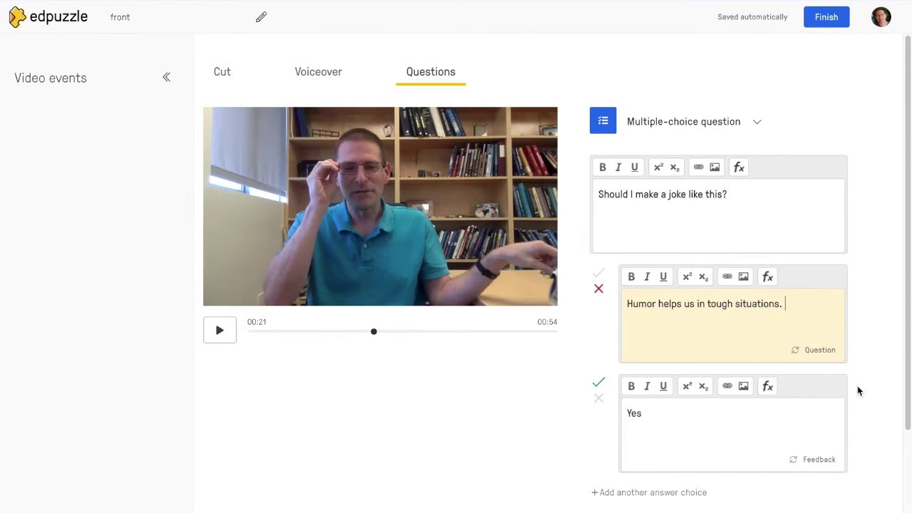
pyautogui.scroll(-1, 857, 385)
pyautogui.scroll(1, 856, 390)
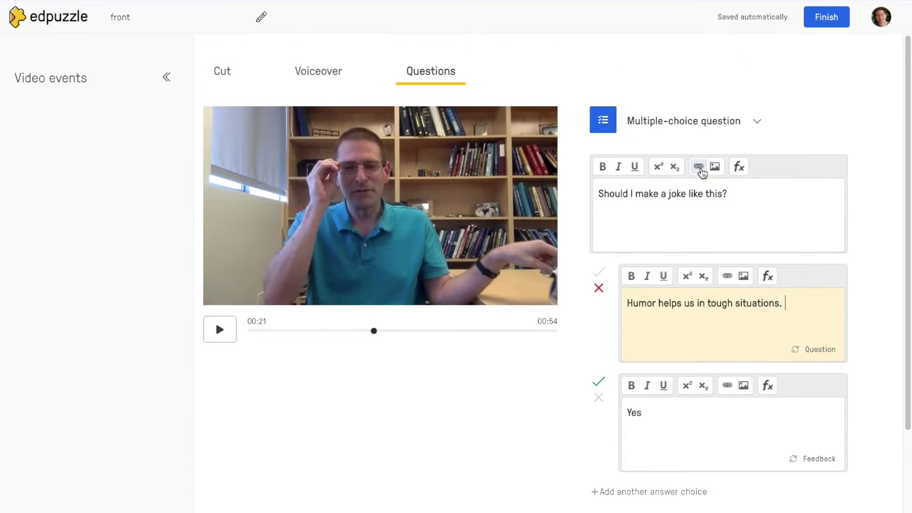
# Convert the joke question to an open-ended question, save it, and display it from its timeline marker.
pyautogui.click(694, 122)
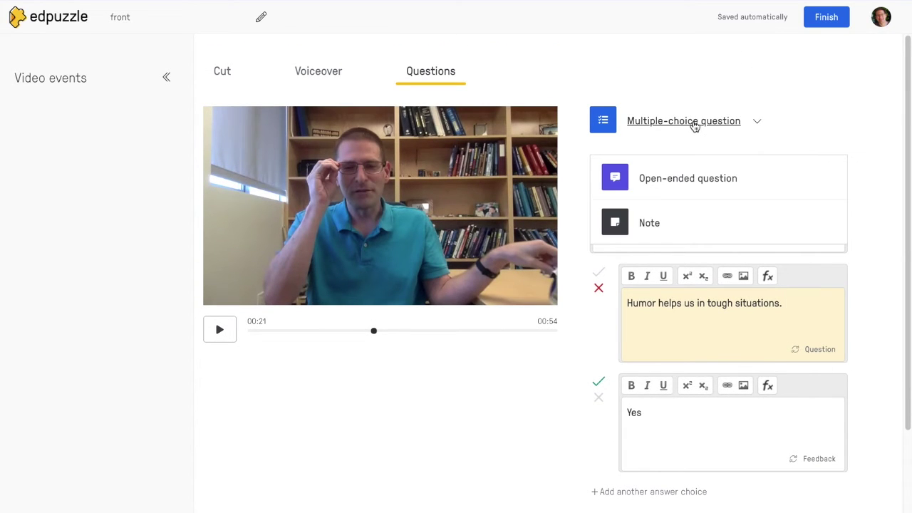
pyautogui.click(673, 181)
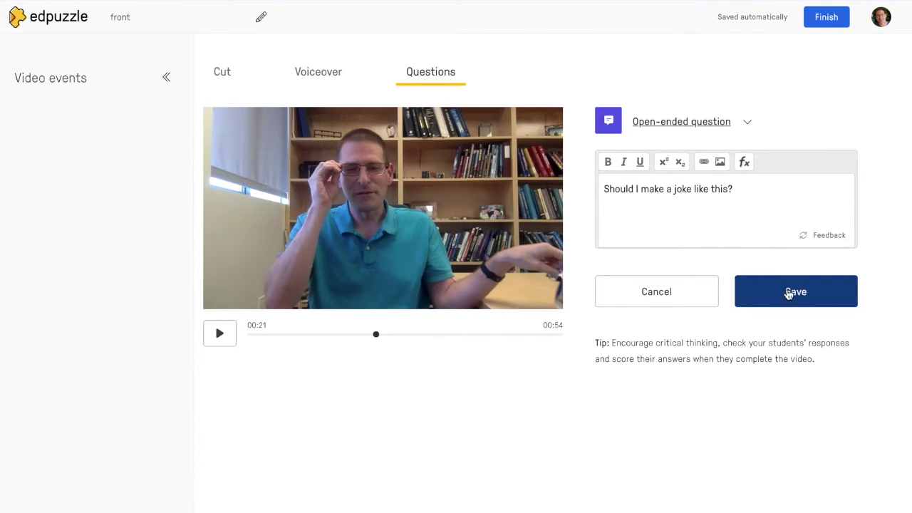
pyautogui.click(789, 295)
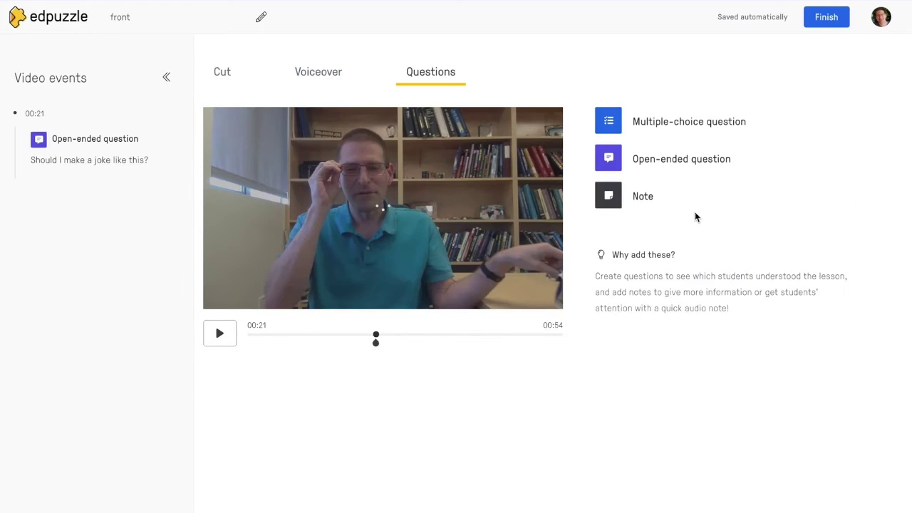
pyautogui.click(376, 342)
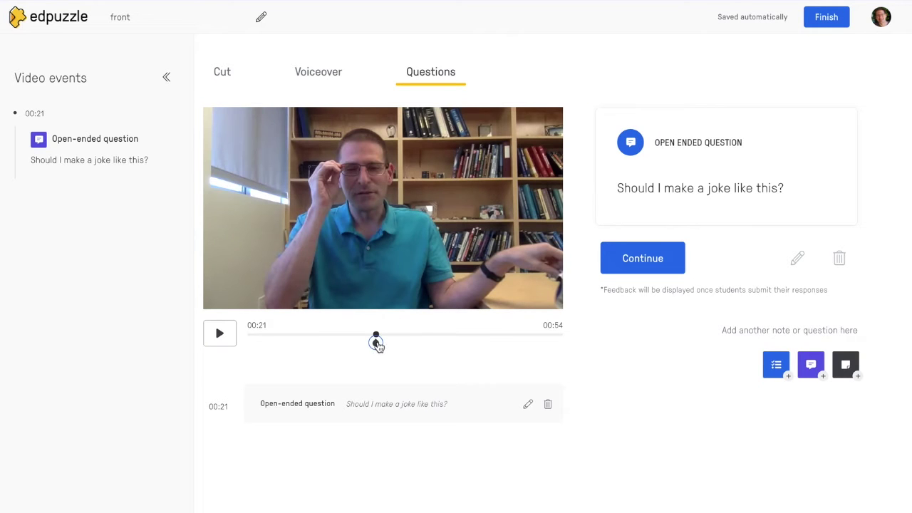
# Pause the video at 00:40 and add a multiple-choice question reading "Did you already know this?".
pyautogui.moveTo(376, 334); pyautogui.dragTo(478, 337)
pyautogui.click(474, 336)
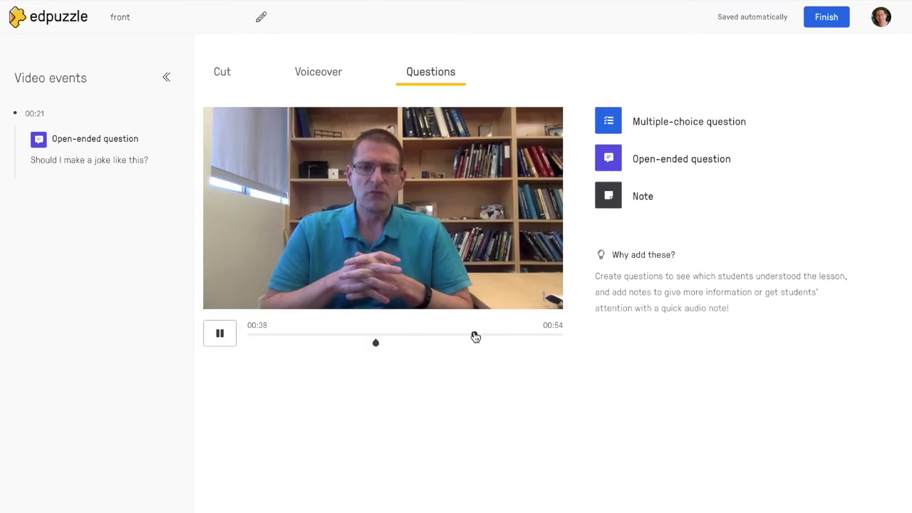
pyautogui.click(220, 332)
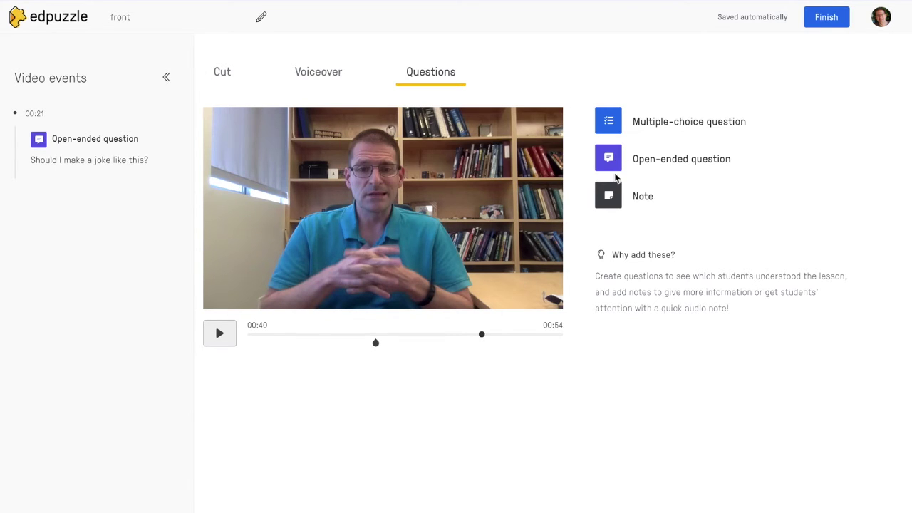
pyautogui.click(608, 121)
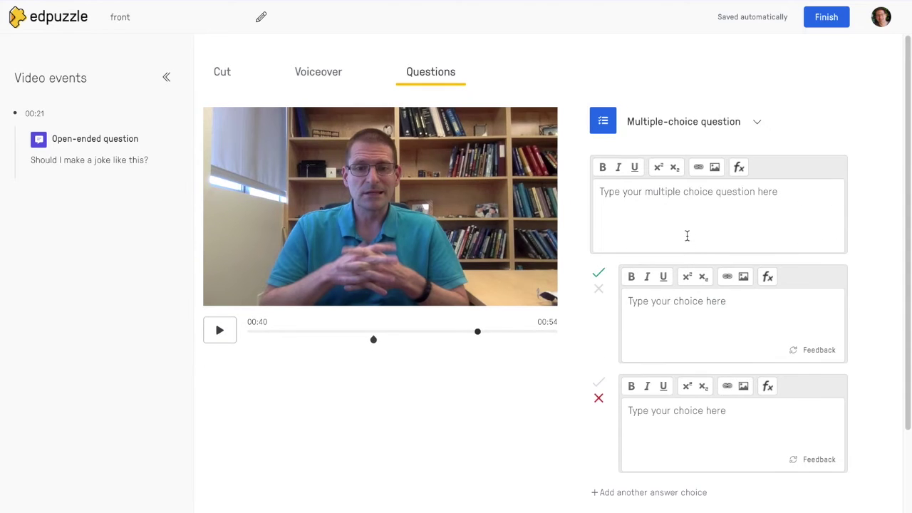
pyautogui.write('Did you ')
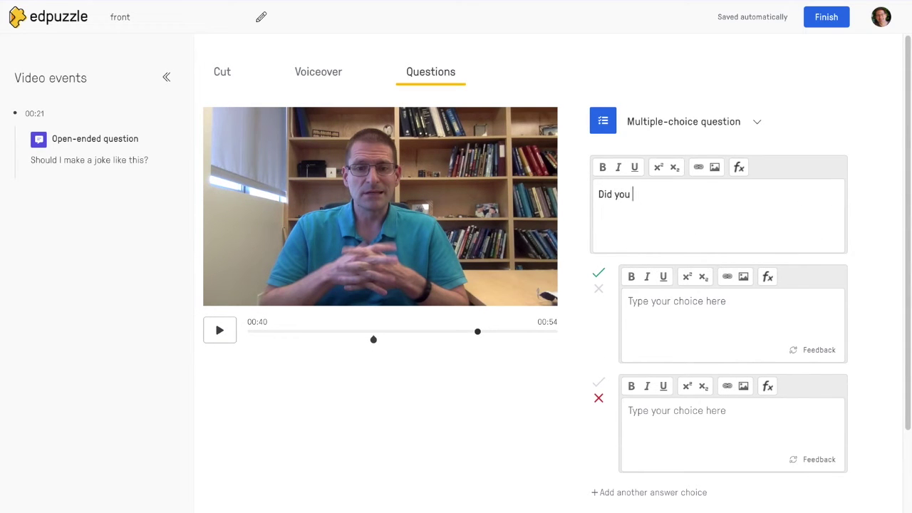
pyautogui.write('already know this?')
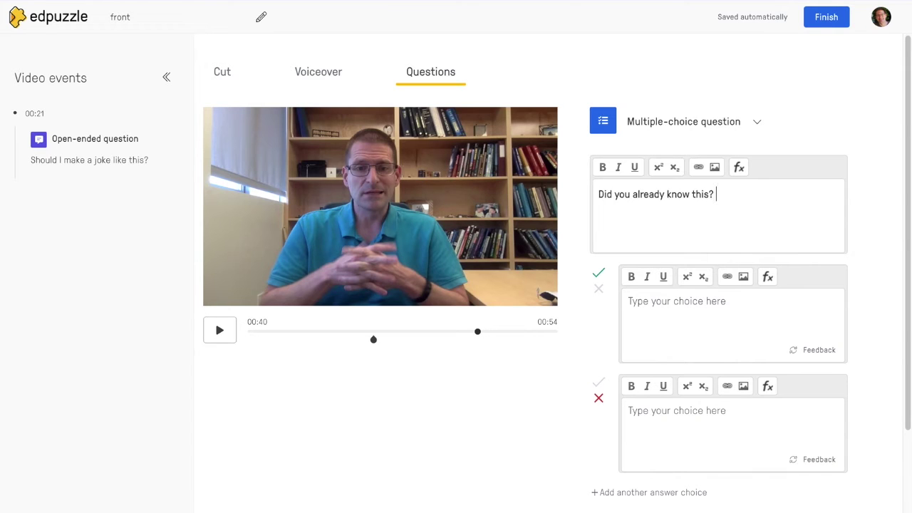
# Enter the answer choices "Yes" and "no", mark both as correct, and save the question.
pyautogui.click(659, 298)
pyautogui.write('Yes')
pyautogui.click(660, 412)
pyautogui.write('NO')
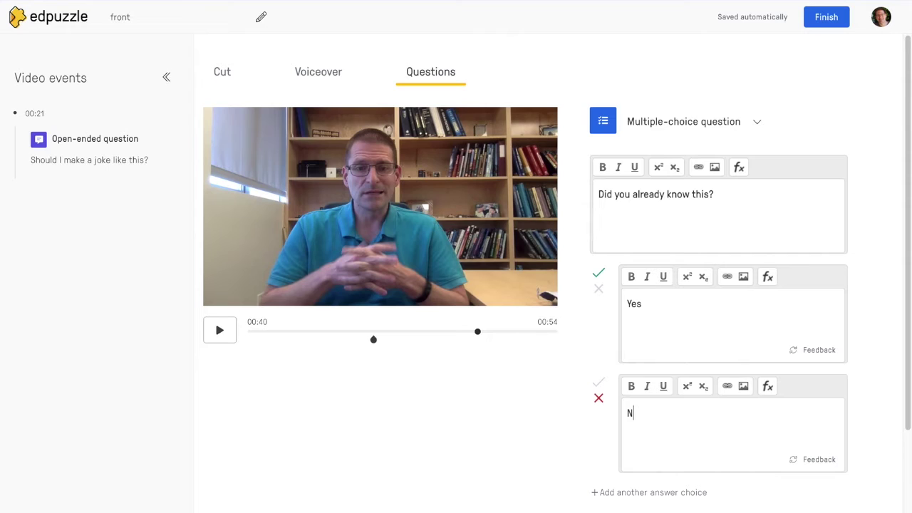
pyautogui.press('BackSpace')
pyautogui.write('no')
pyautogui.click(598, 382)
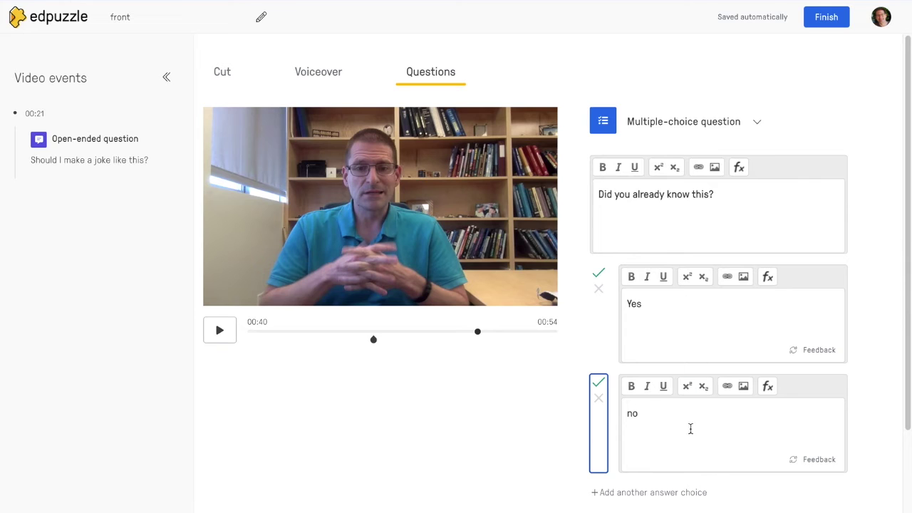
pyautogui.scroll(-3, 716, 451)
pyautogui.click(781, 405)
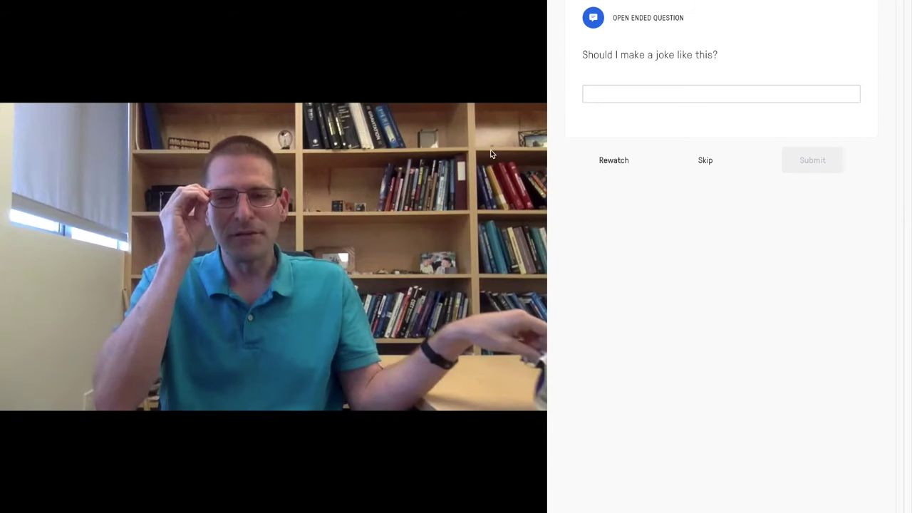
# Answer the open-ended question with "Maybe but this might confuse people about masks." and submit the response.
pyautogui.click(671, 99)
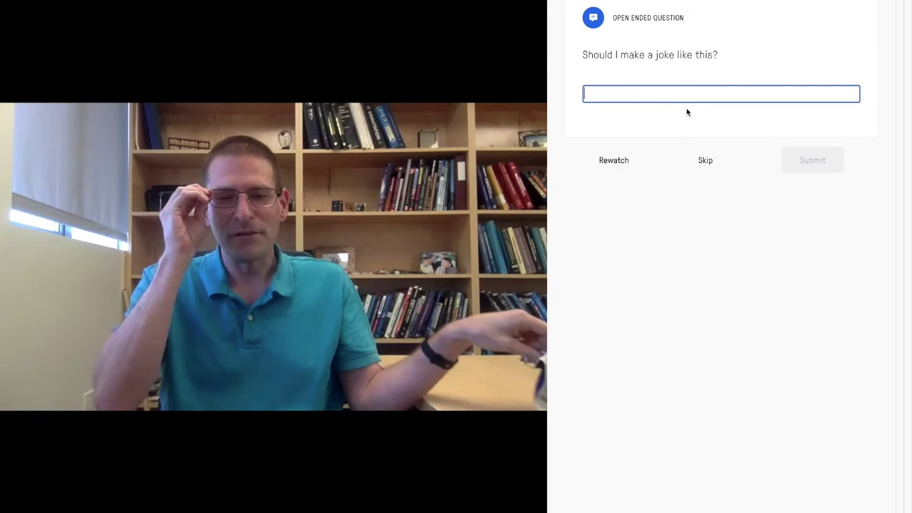
pyautogui.write('May')
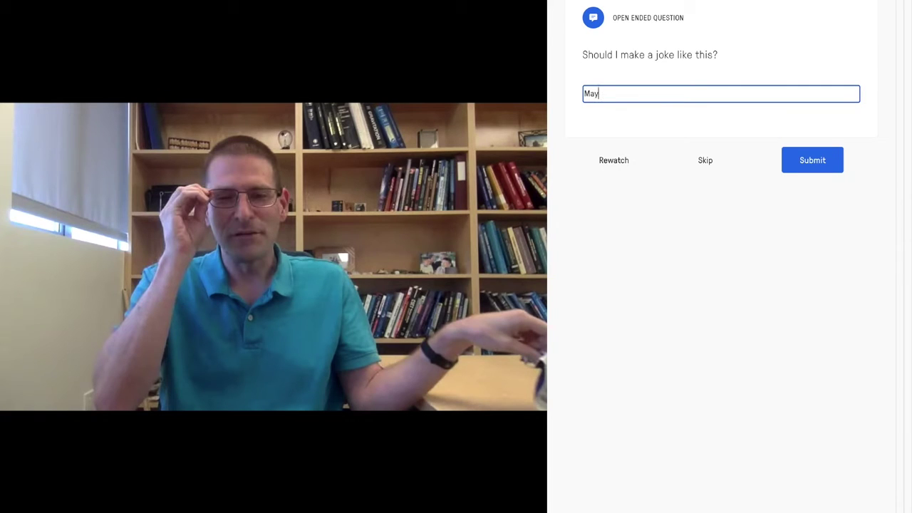
pyautogui.write('be but this might confuse')
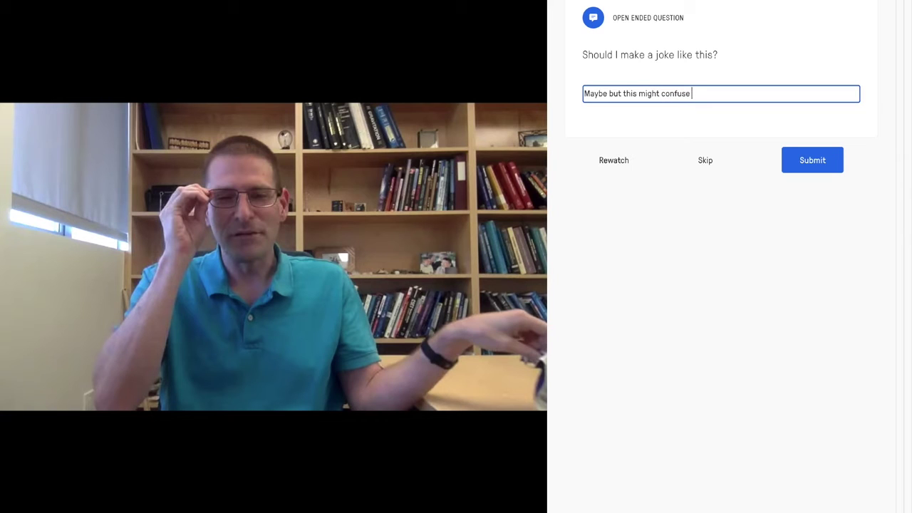
pyautogui.write(' people about masks.')
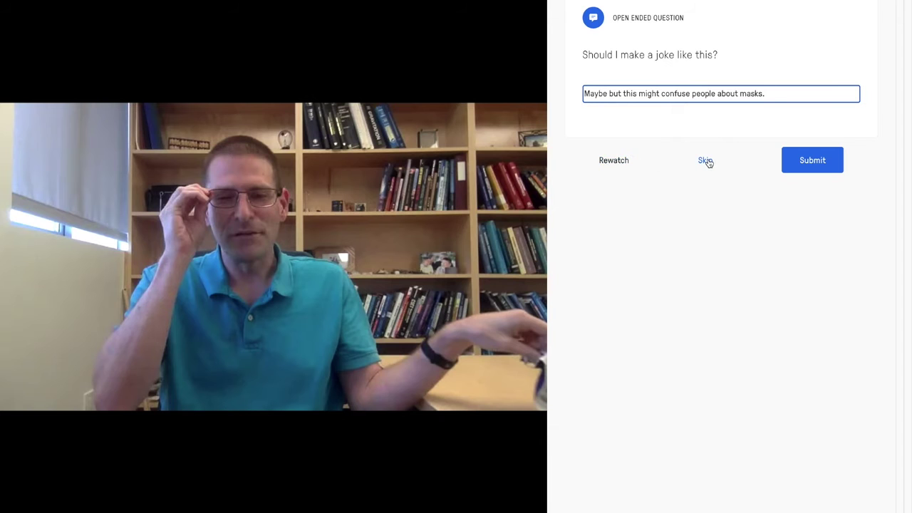
pyautogui.click(811, 161)
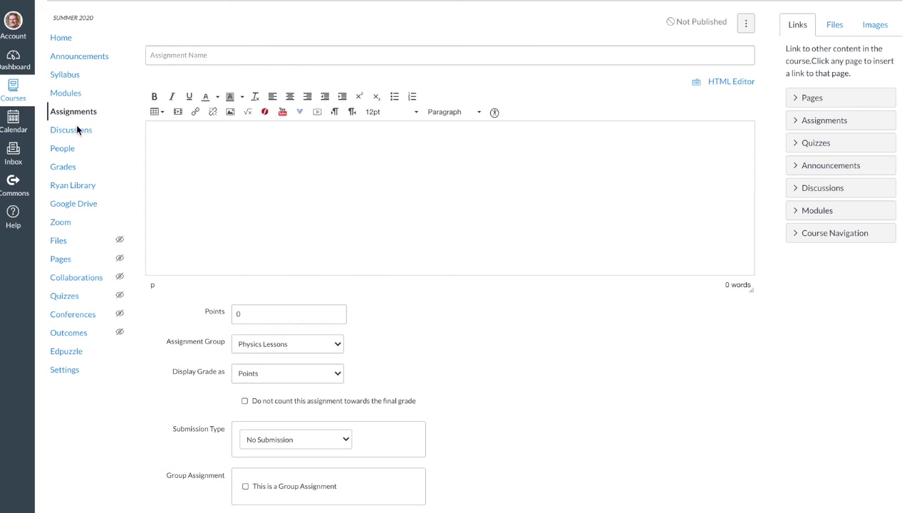
# In Canvas, set the new assignment's points to 5.
pyautogui.click(246, 317)
pyautogui.click(250, 315)
pyautogui.write('5')
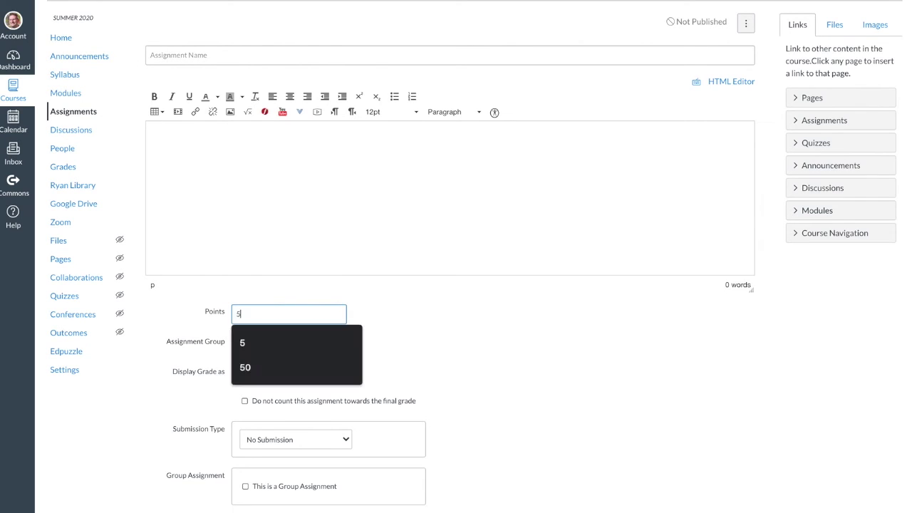
pyautogui.click(426, 286)
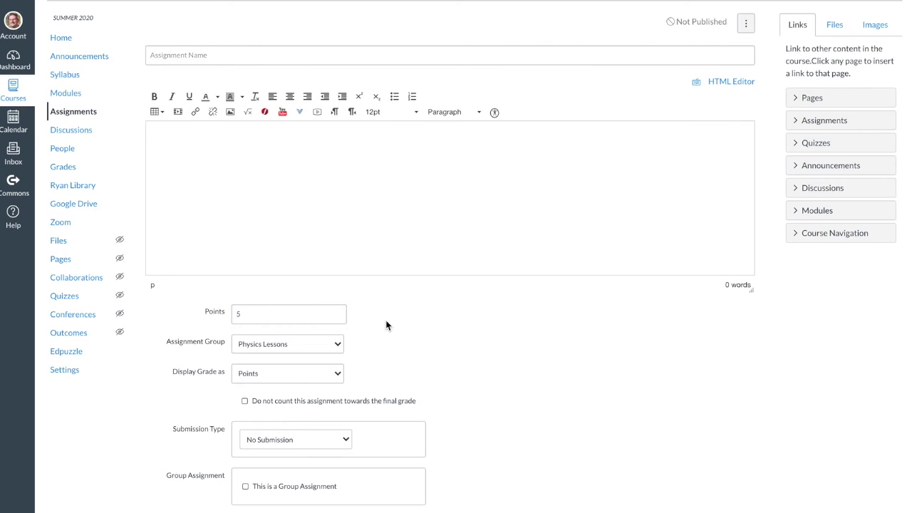
pyautogui.scroll(-3, 413, 356)
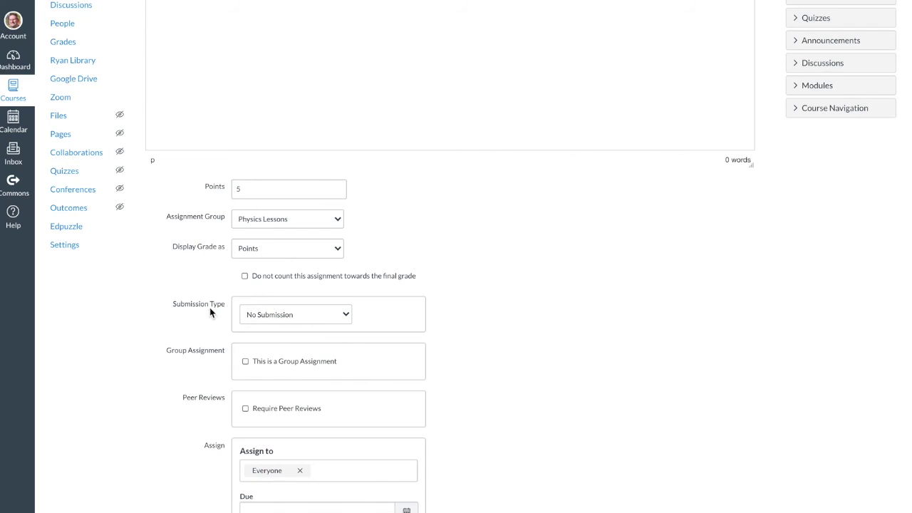
# Set the assignment's submission type to External Tool and find Edpuzzle among the available external tools.
pyautogui.click(302, 320)
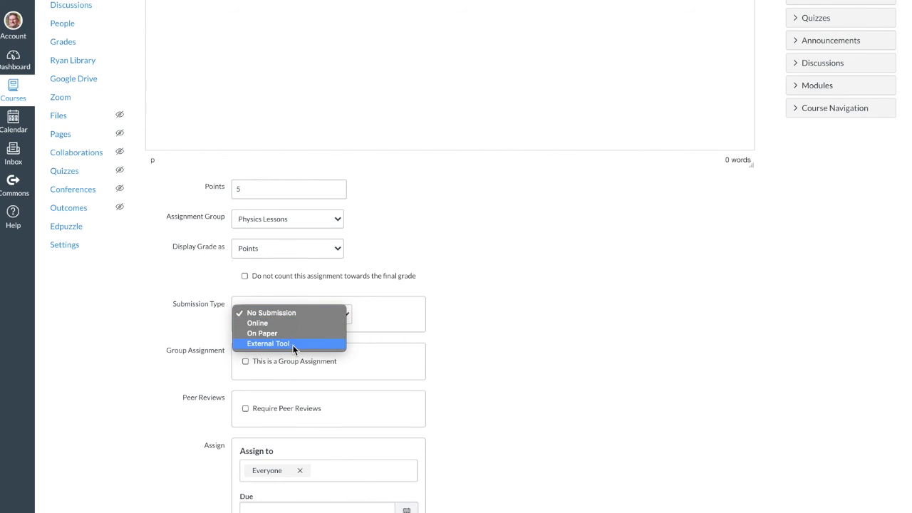
pyautogui.click(294, 344)
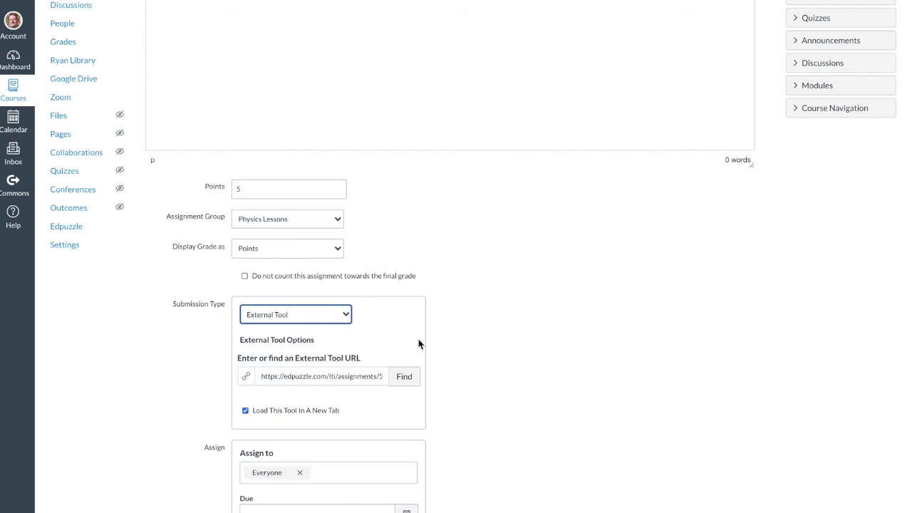
pyautogui.click(402, 380)
pyautogui.scroll(4, 508, 215)
pyautogui.scroll(-4, 507, 215)
pyautogui.scroll(-2, 507, 216)
pyautogui.scroll(1, 506, 214)
pyautogui.click(461, 214)
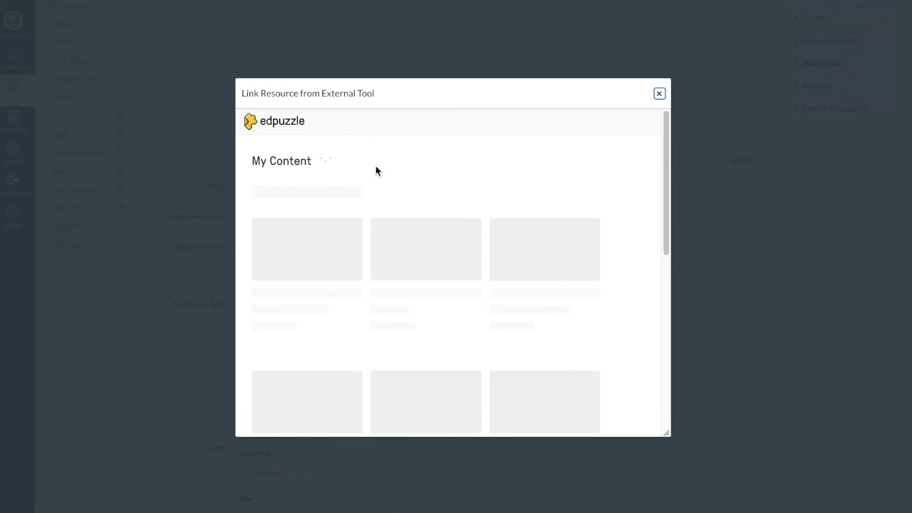
# Choose the video "front" from the Edpuzzle content and start assigning it.
pyautogui.moveTo(594, 297)
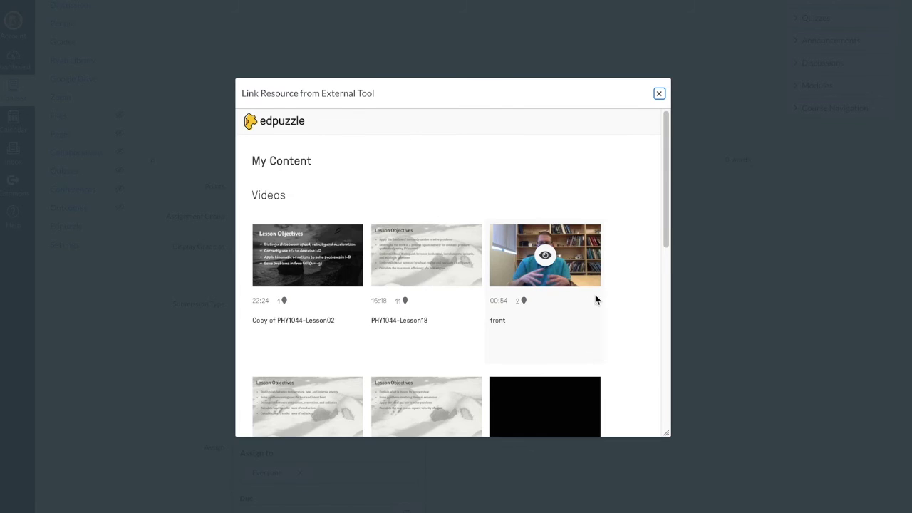
pyautogui.click(546, 256)
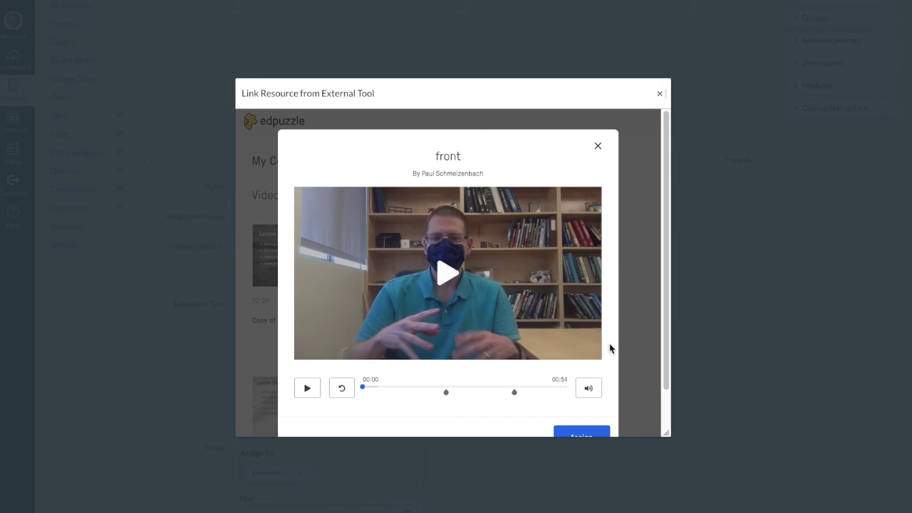
pyautogui.scroll(-1, 655, 348)
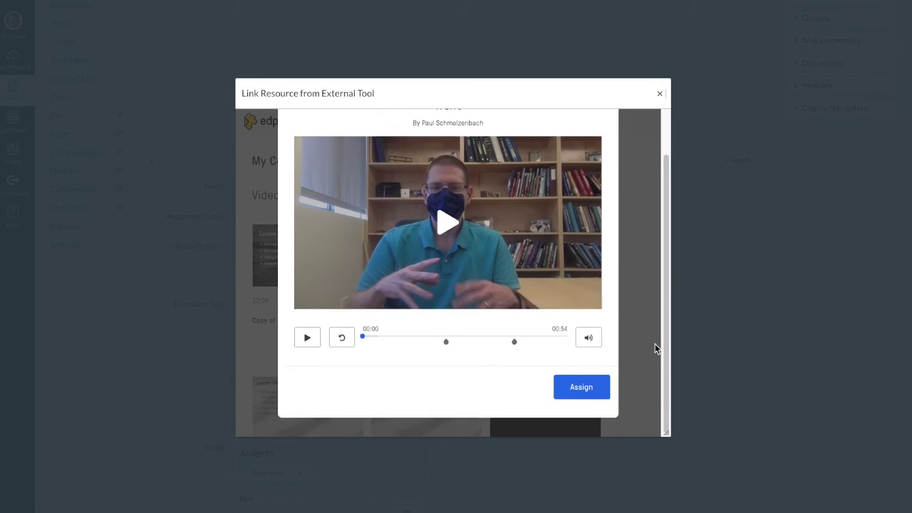
pyautogui.click(581, 389)
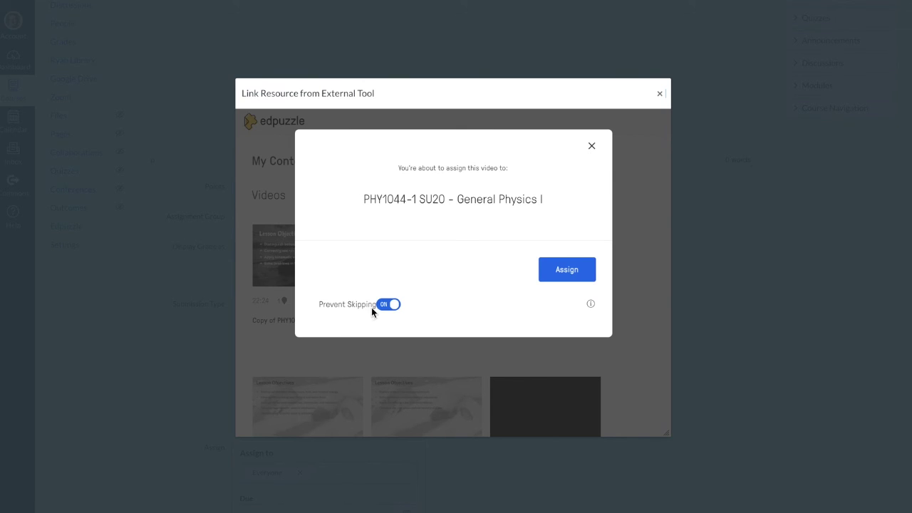
# Assign the video to PHY1044-1 SU20 - General Physics I with Prevent Skipping on, and confirm Edpuzzle as the external tool.
pyautogui.click(392, 307)
pyautogui.click(391, 307)
pyautogui.click(578, 279)
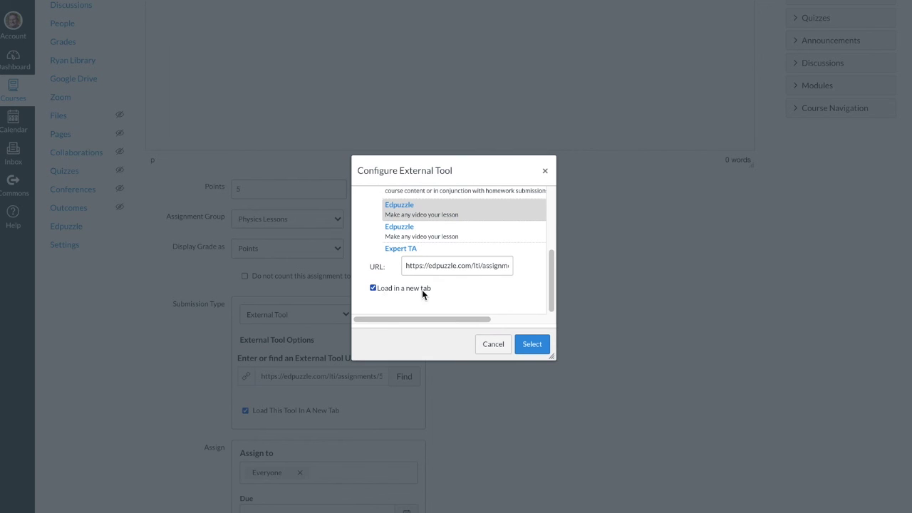
pyautogui.click(531, 345)
# Enter "Complete assignment in Edpuzzle." as the assignment's description.
pyautogui.scroll(2, 411, 210)
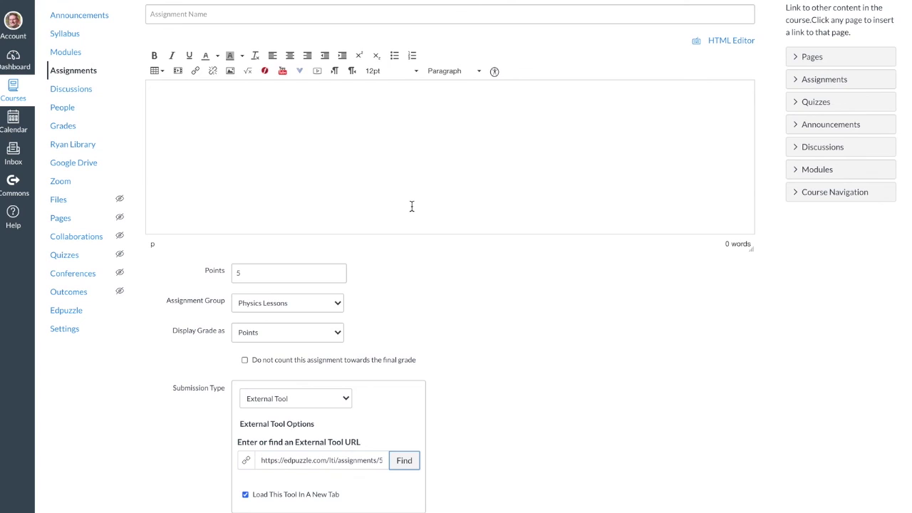
pyautogui.click(284, 123)
pyautogui.write('Complete assignment in')
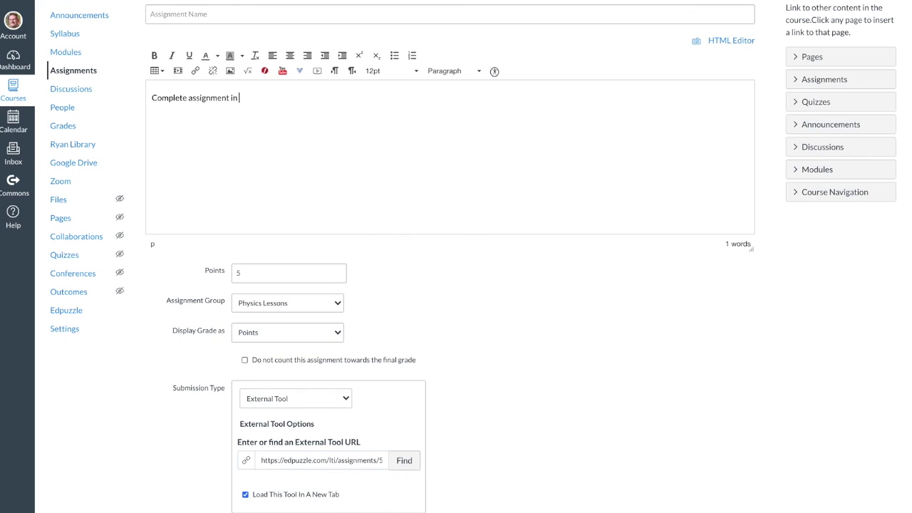
pyautogui.write(' Edpuzzle.')
pyautogui.scroll(-1, 551, 319)
pyautogui.scroll(-4, 551, 314)
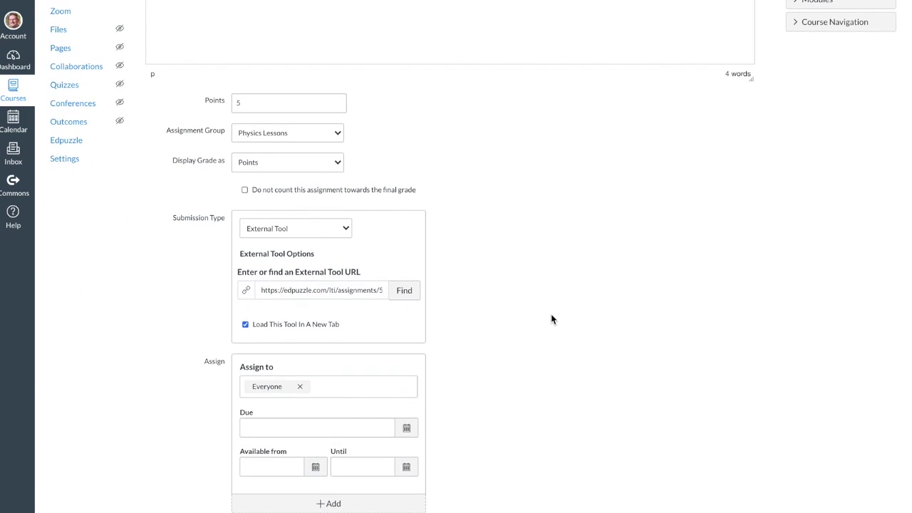